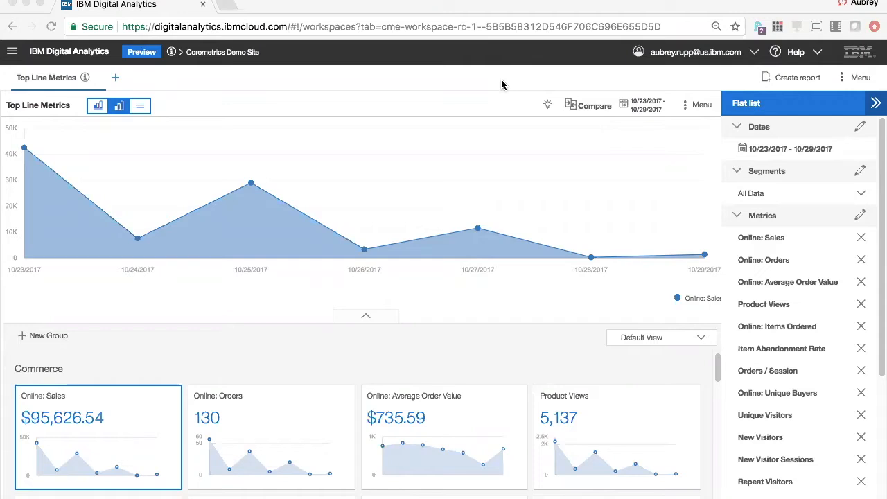
# - Select the 100+ Sales segment for the Top Line Metrics workspace and view the broadcast options for the selected segments
pyautogui.click(860, 172)
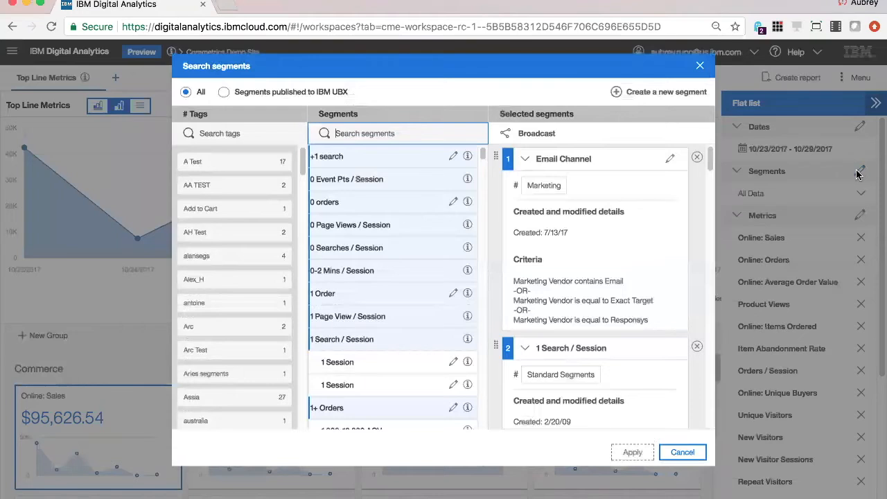
pyautogui.scroll(-1, 409, 223)
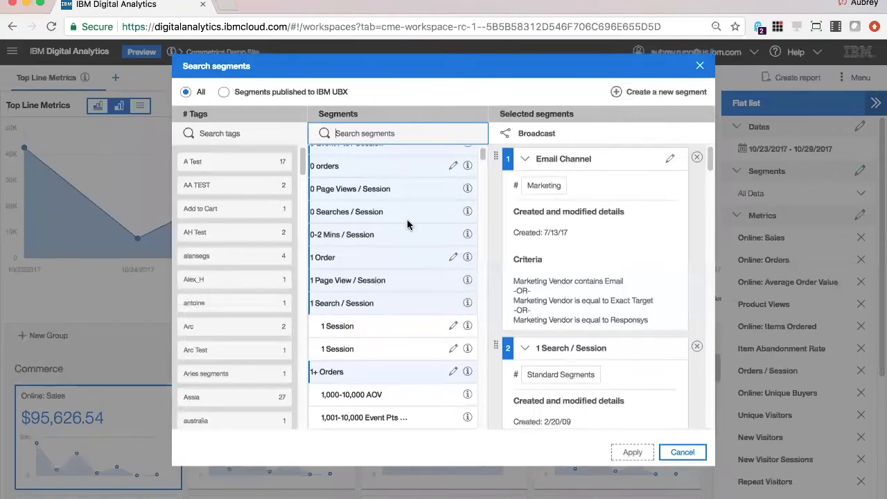
pyautogui.scroll(-5, 409, 223)
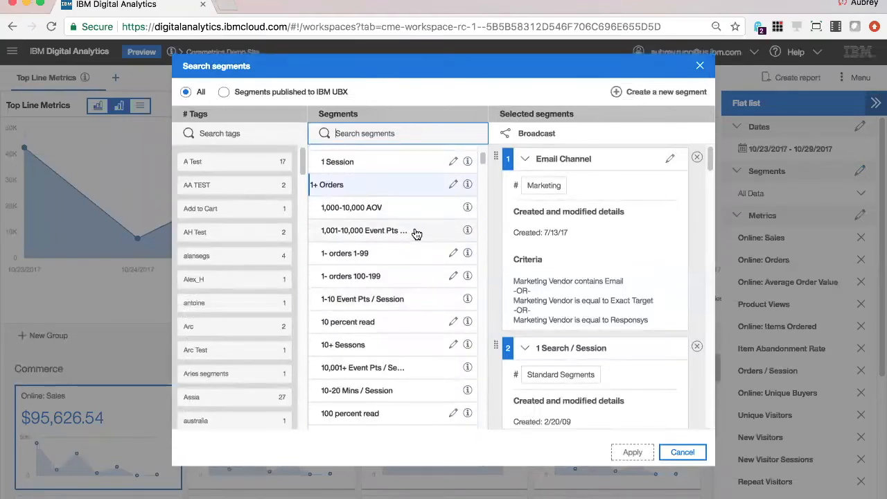
pyautogui.scroll(-2, 427, 243)
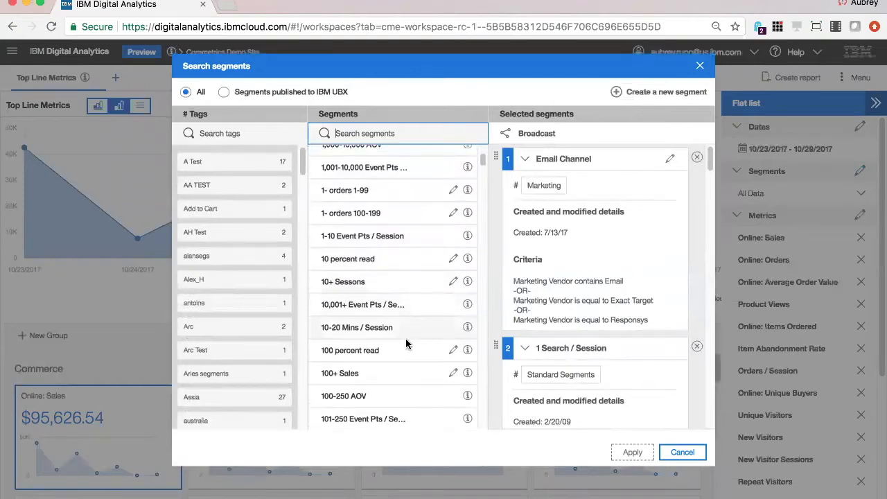
pyautogui.click(395, 375)
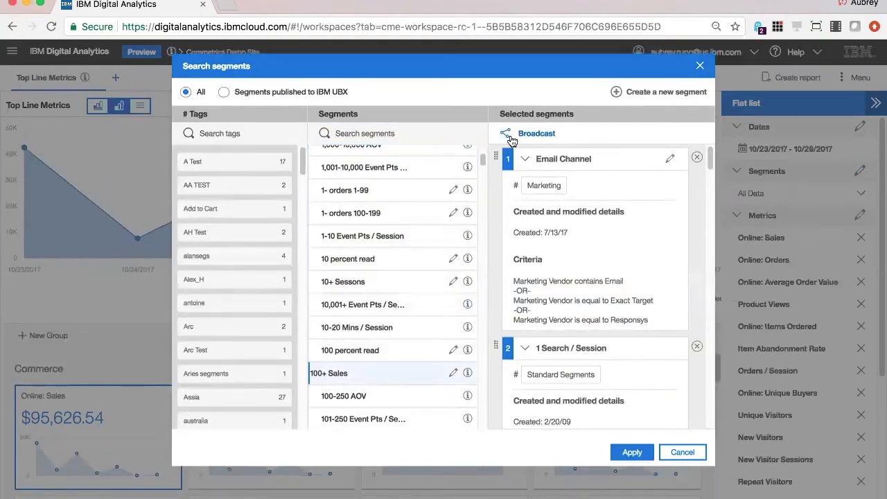
pyautogui.click(526, 134)
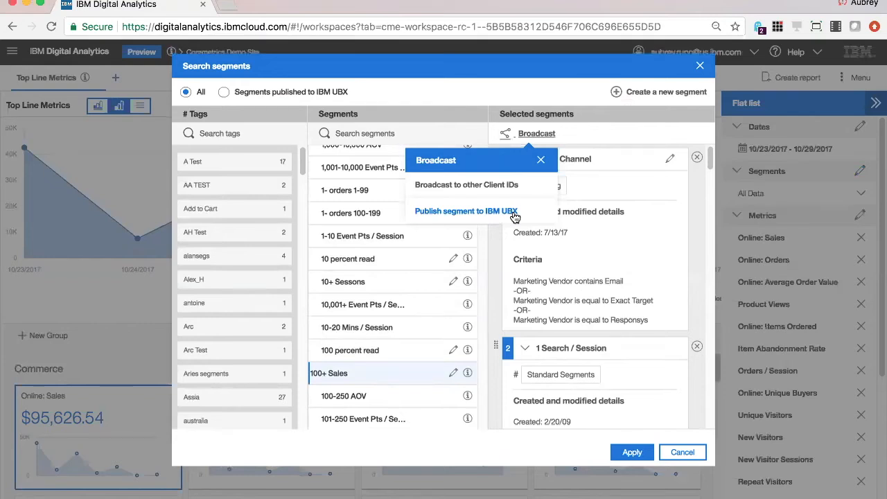
pyautogui.click(541, 160)
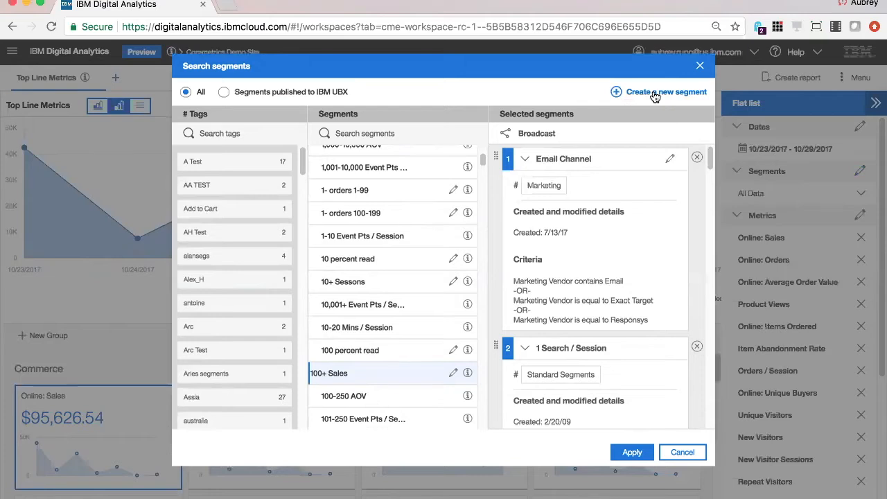
# - Start a new segment with the condition that Entry Page(s) is CREDIT APPLICATION: VERIFICATION
pyautogui.click(656, 94)
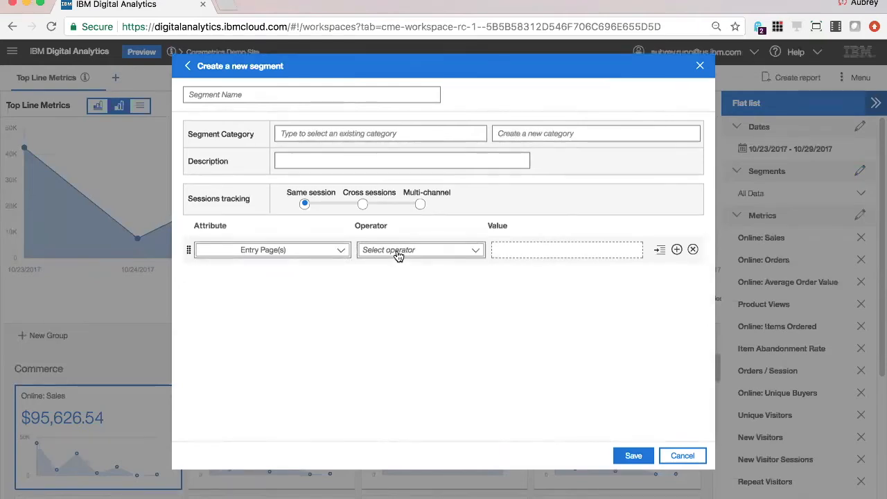
pyautogui.click(399, 260)
pyautogui.click(412, 267)
pyautogui.click(517, 250)
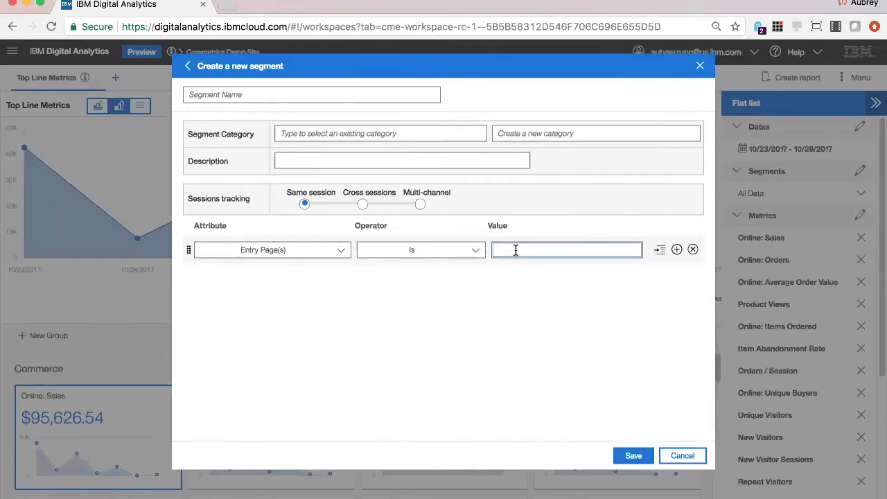
pyautogui.write('CREDIT APPLICATION: VERIFICATION')
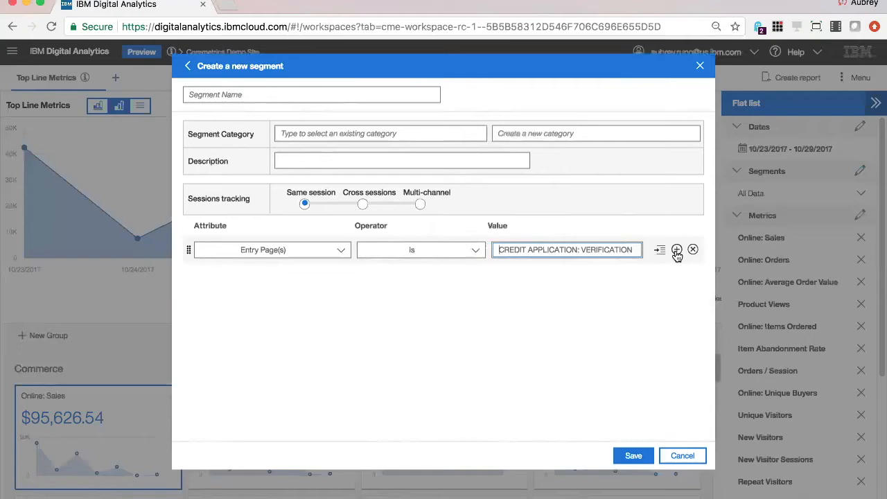
# - Add a second segment condition, joined with AND, that Marketing Channel is DIRECT LOAD
pyautogui.click(677, 251)
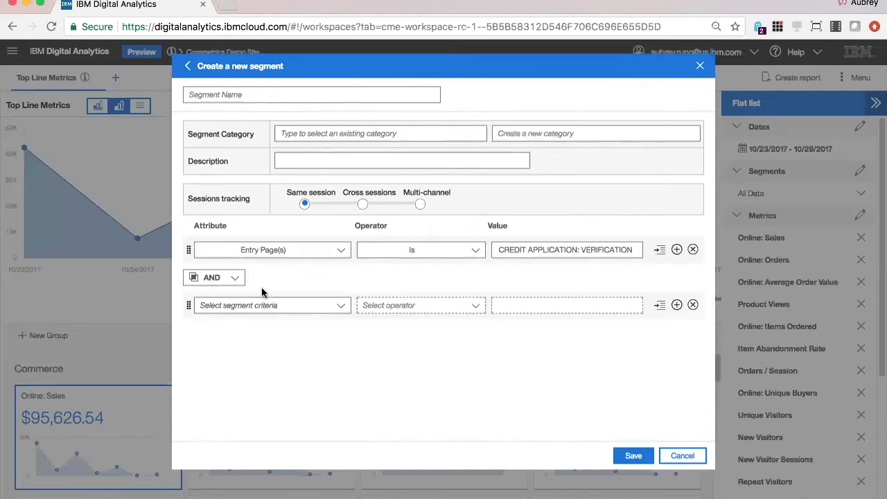
pyautogui.click(300, 308)
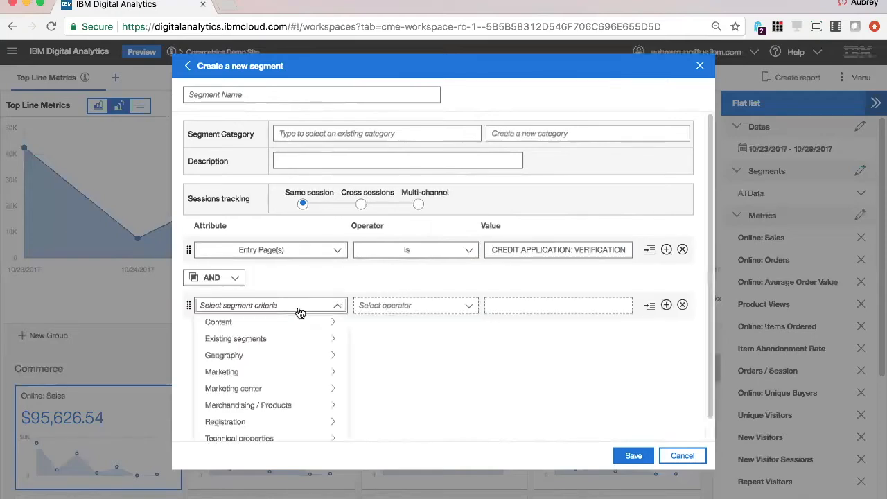
pyautogui.click(299, 379)
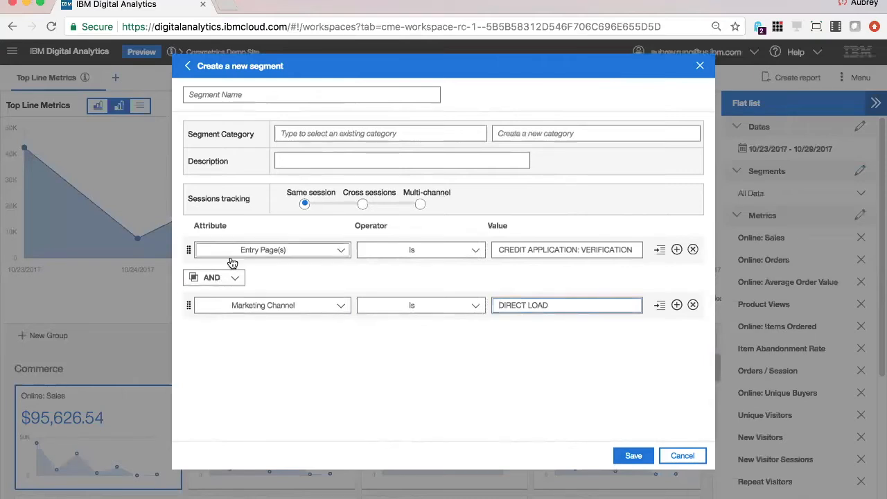
pyautogui.click(226, 287)
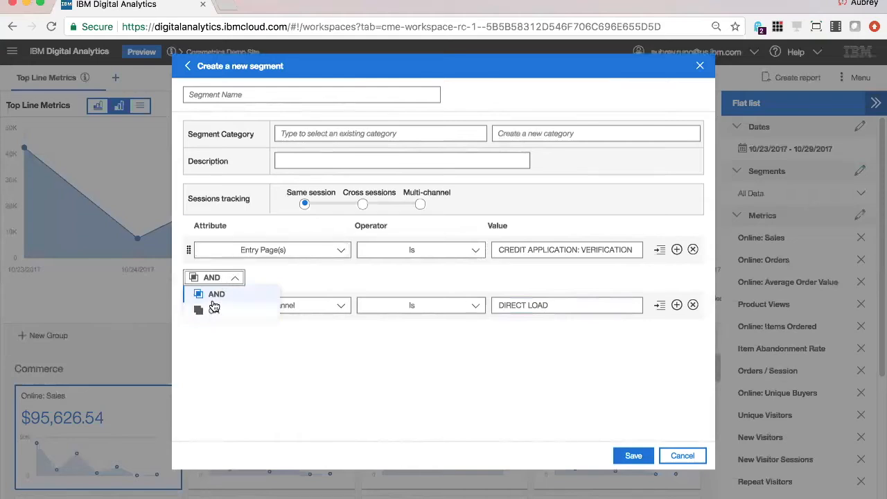
pyautogui.click(363, 364)
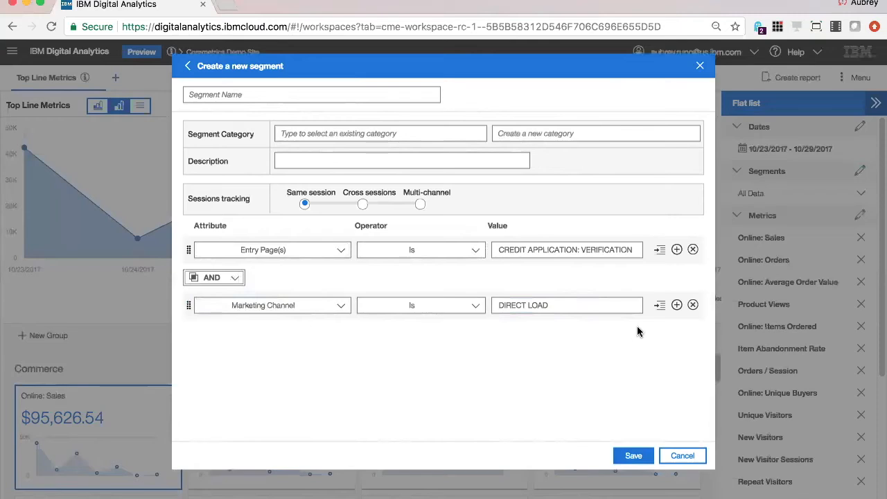
# - Nest the Marketing Channel condition in a group and add an OR condition with Destination URL set to the first suggested retail-demo.coremetrics.com product address
pyautogui.click(660, 305)
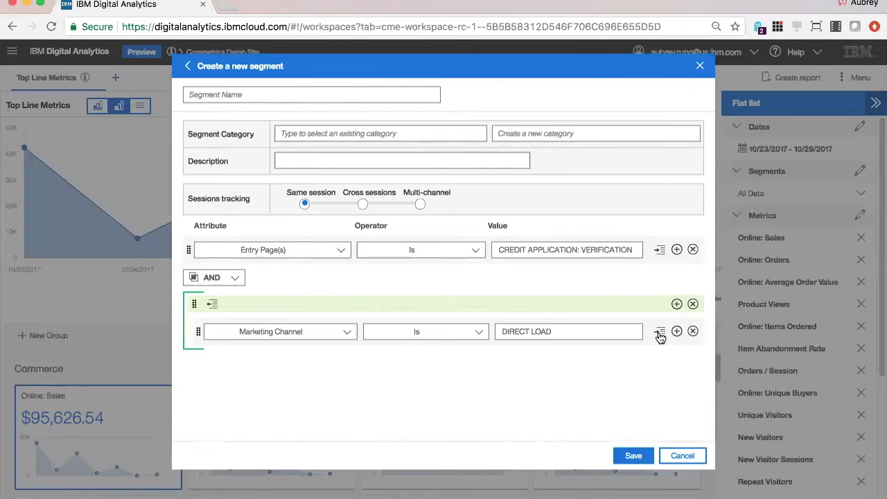
pyautogui.click(677, 333)
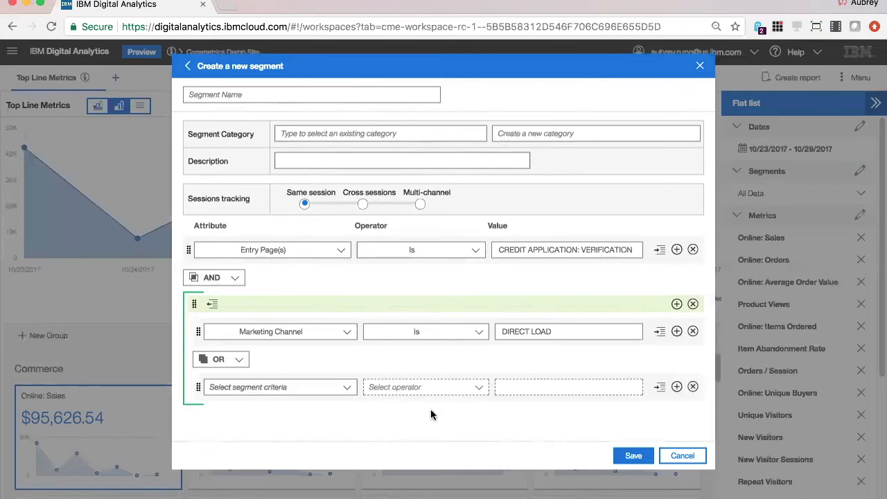
pyautogui.click(303, 393)
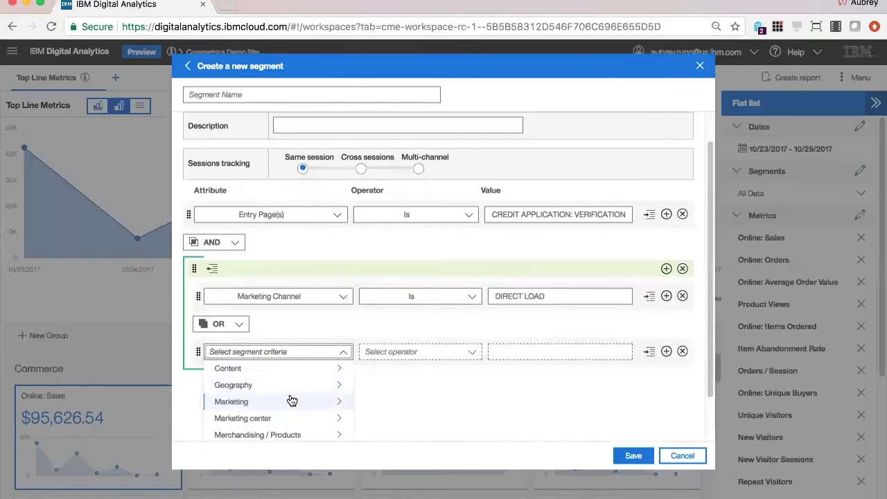
pyautogui.moveTo(336, 404)
pyautogui.click(382, 407)
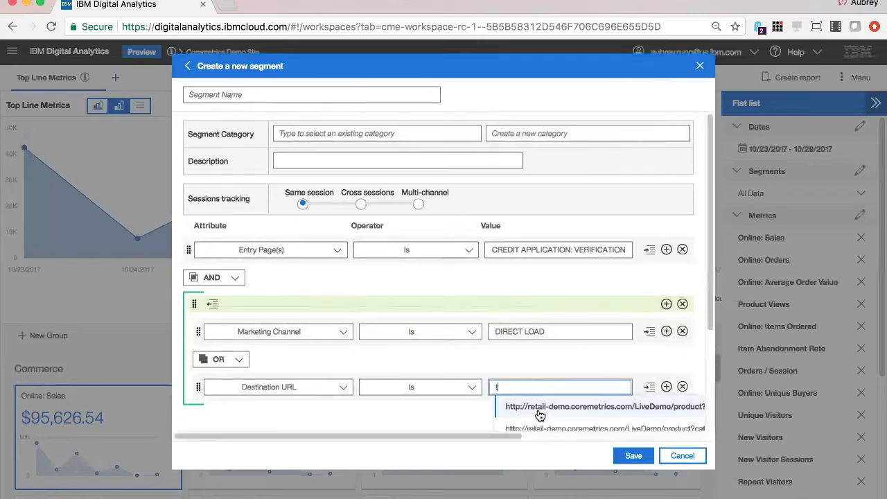
pyautogui.click(535, 415)
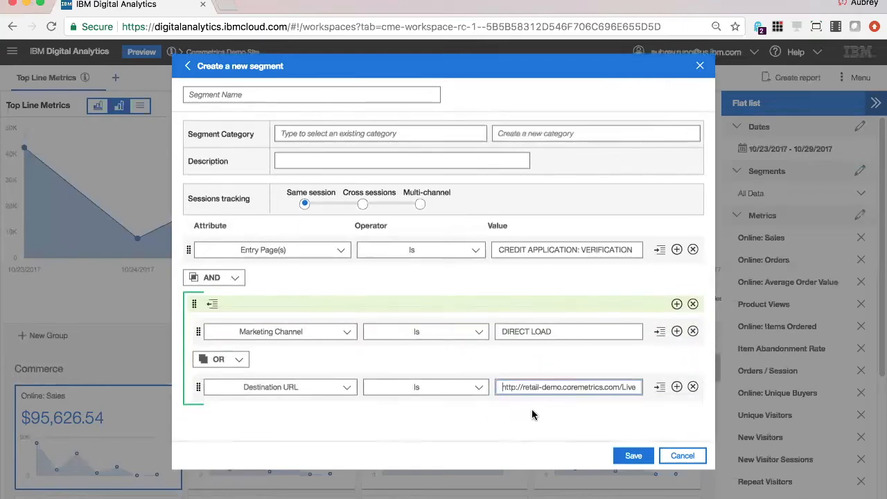
pyautogui.click(217, 362)
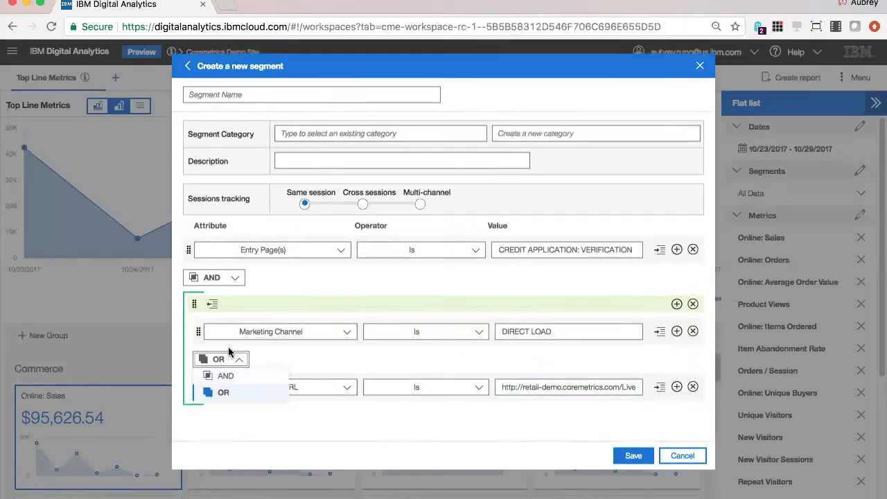
pyautogui.click(283, 358)
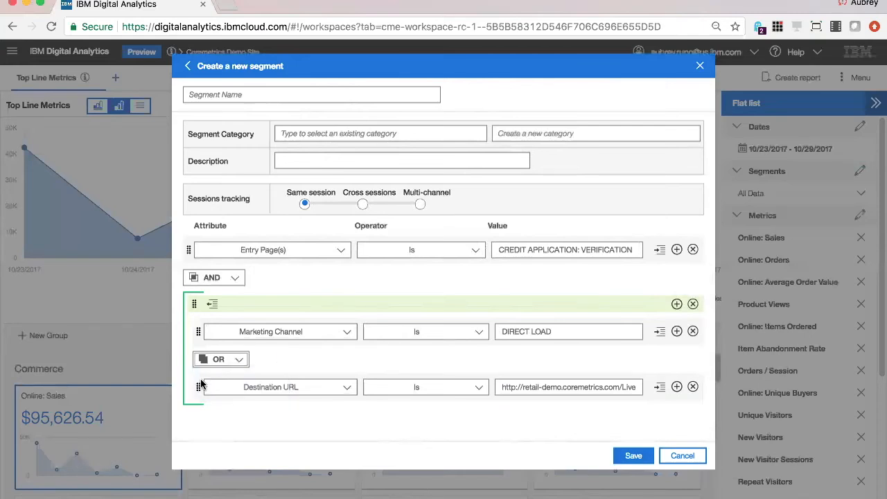
# - Move the Destination URL condition directly below Entry Page(s), and take the Marketing Channel condition out of its nested group
pyautogui.moveTo(198, 387); pyautogui.dragTo(197, 328)
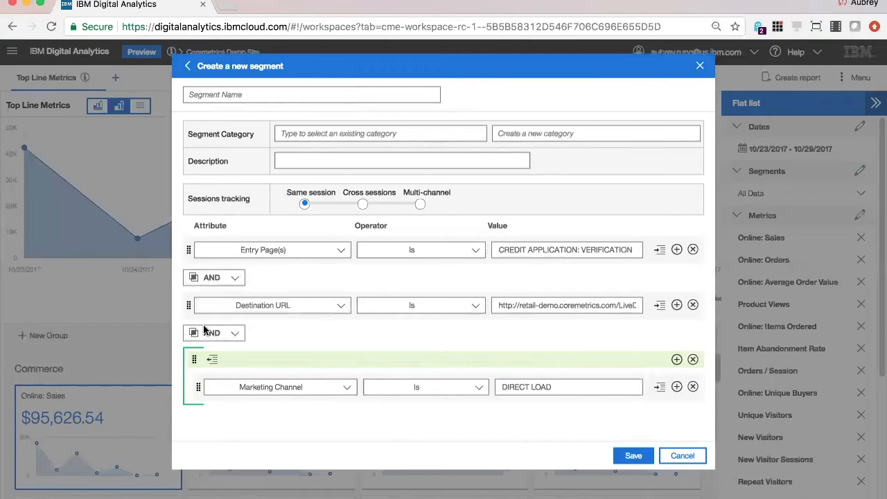
pyautogui.moveTo(199, 387); pyautogui.dragTo(215, 367)
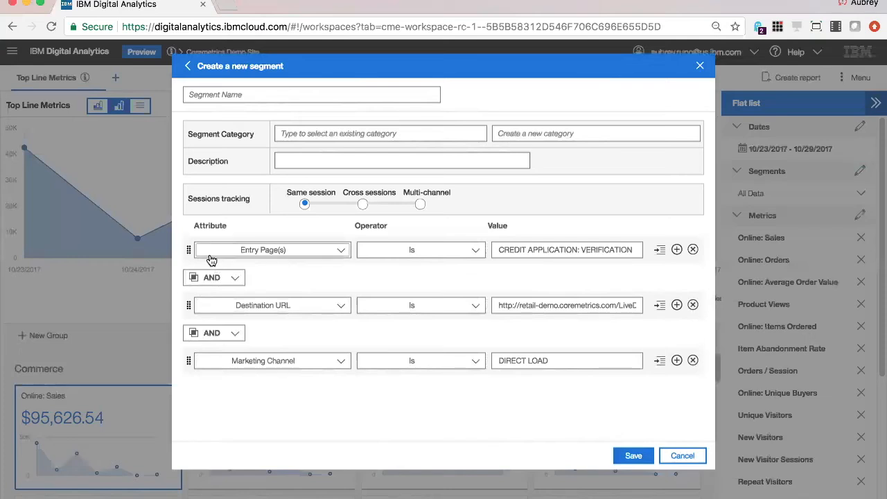
pyautogui.click(234, 282)
pyautogui.click(240, 281)
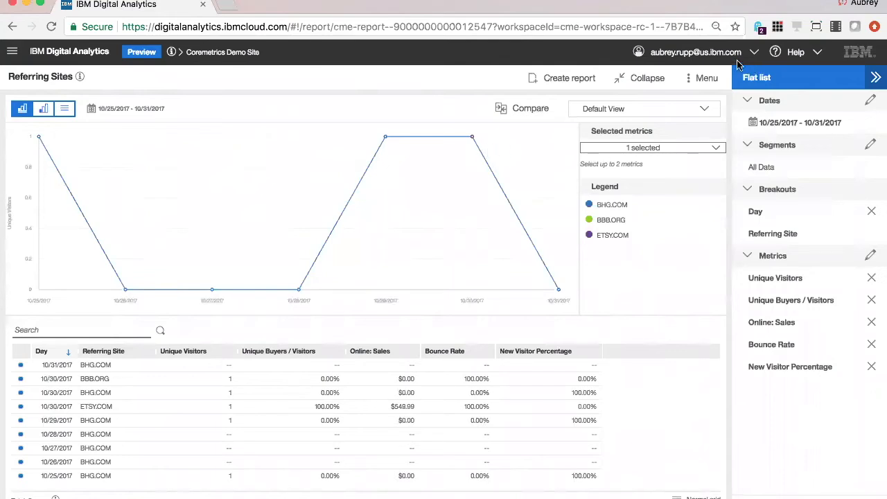
# - View the workspace categories in the site navigation with the Acquisition group collapsed, and close the navigation
pyautogui.click(12, 51)
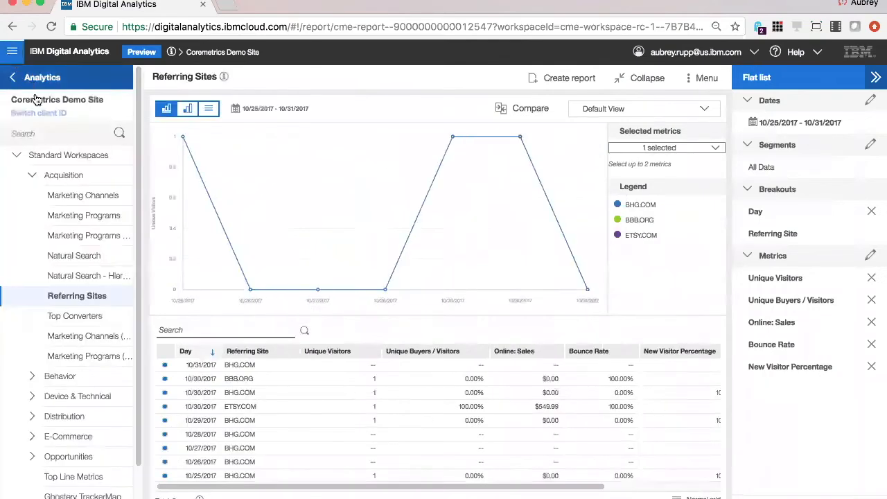
pyautogui.click(32, 176)
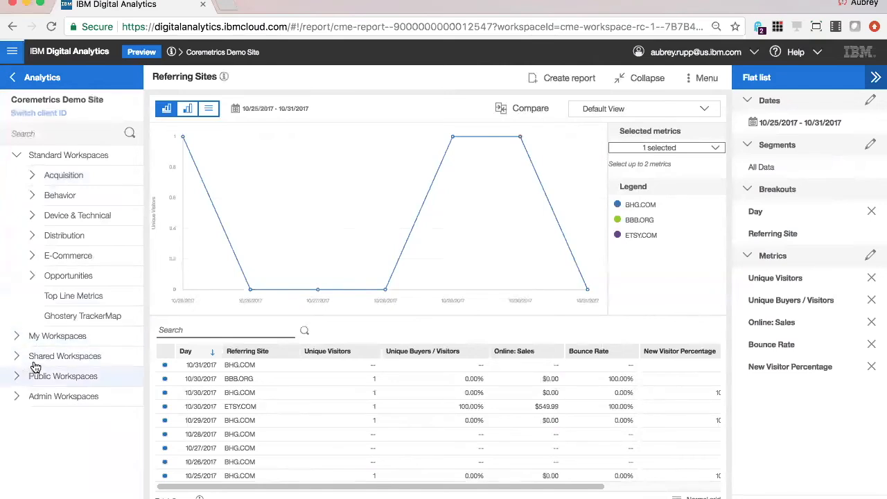
pyautogui.click(12, 52)
# - Open the API request generator from the export options of the Referring Sites report
pyautogui.click(700, 78)
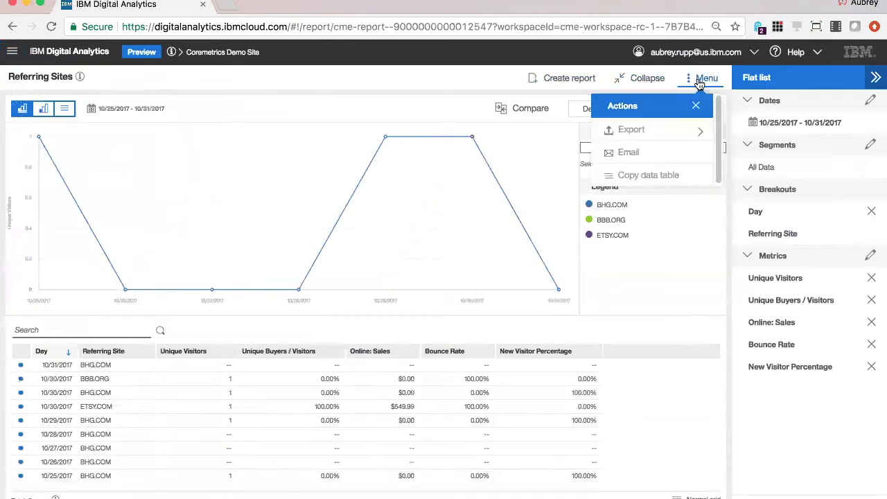
pyautogui.click(669, 131)
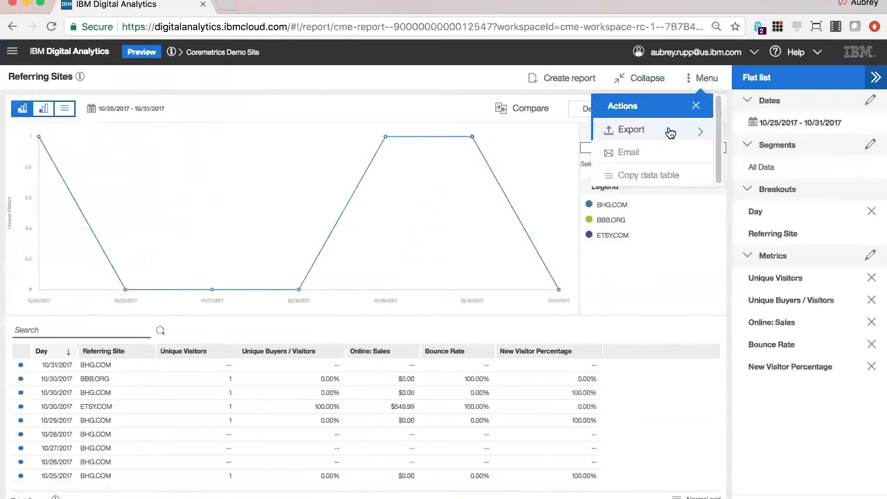
pyautogui.click(668, 133)
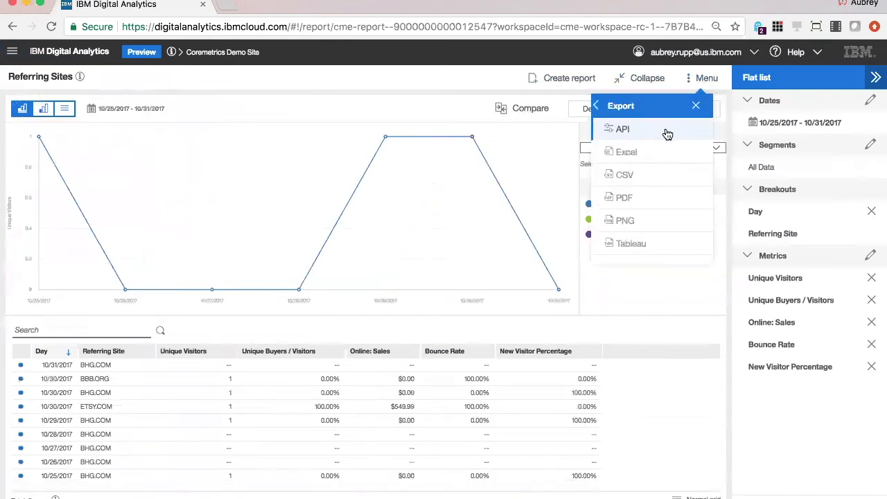
pyautogui.click(669, 133)
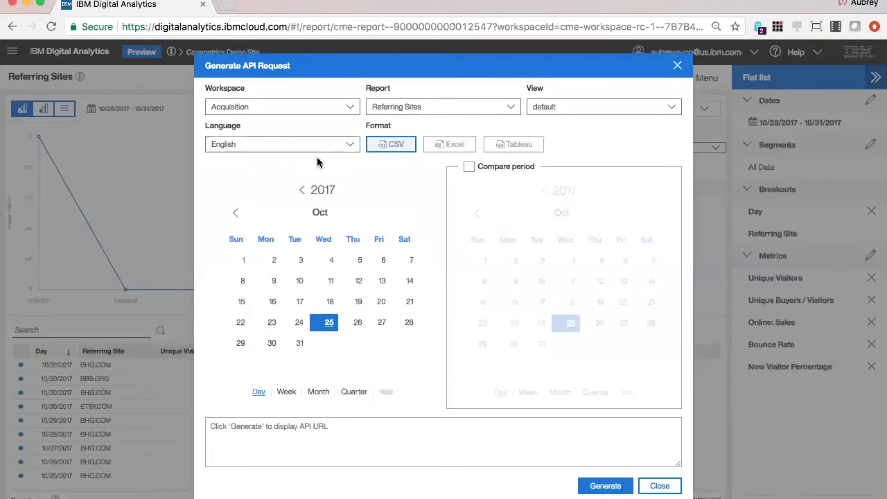
# - Examine which reports and views are available for the API request
pyautogui.click(379, 109)
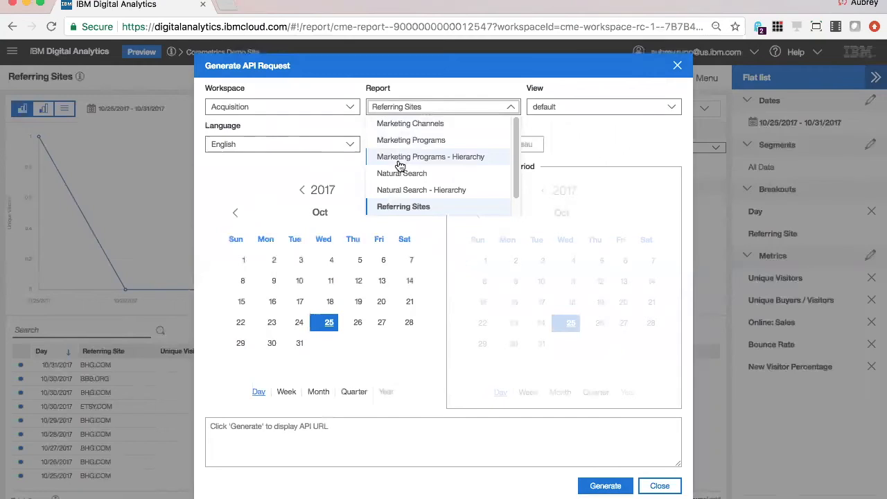
pyautogui.click(500, 85)
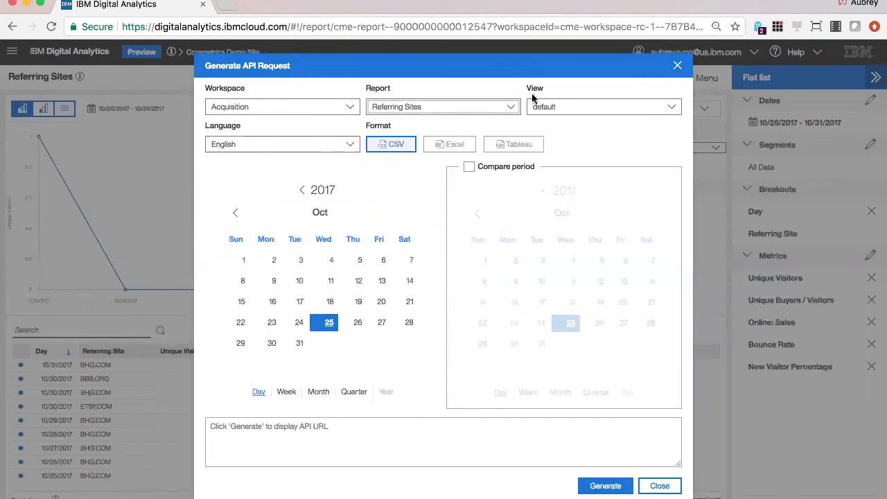
pyautogui.click(577, 111)
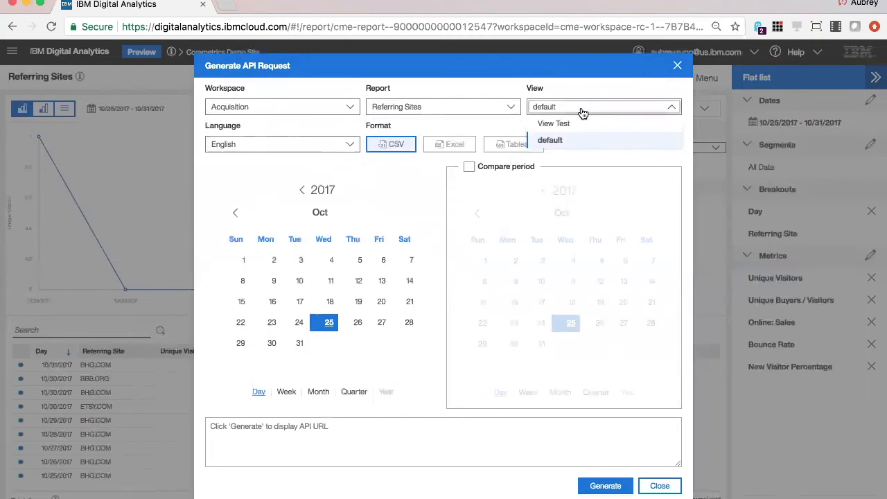
pyautogui.click(406, 172)
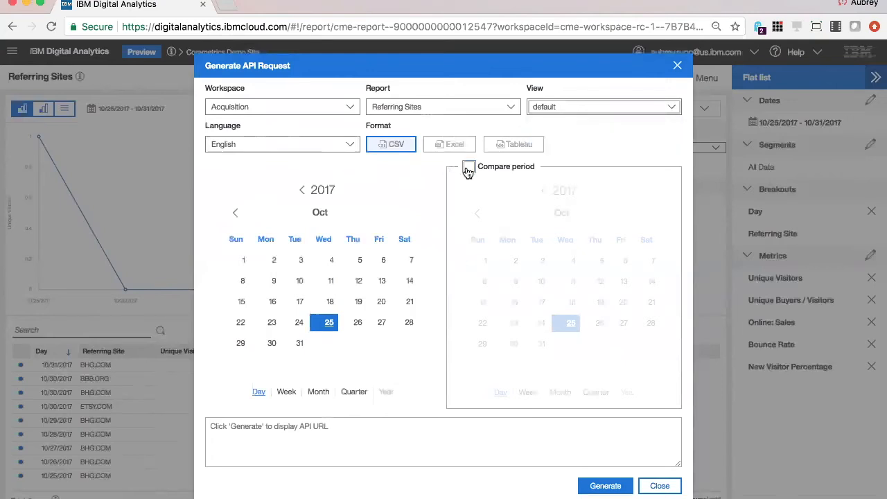
# - Turn on the compare period for the Referring Sites API request and generate the request URL
pyautogui.click(469, 169)
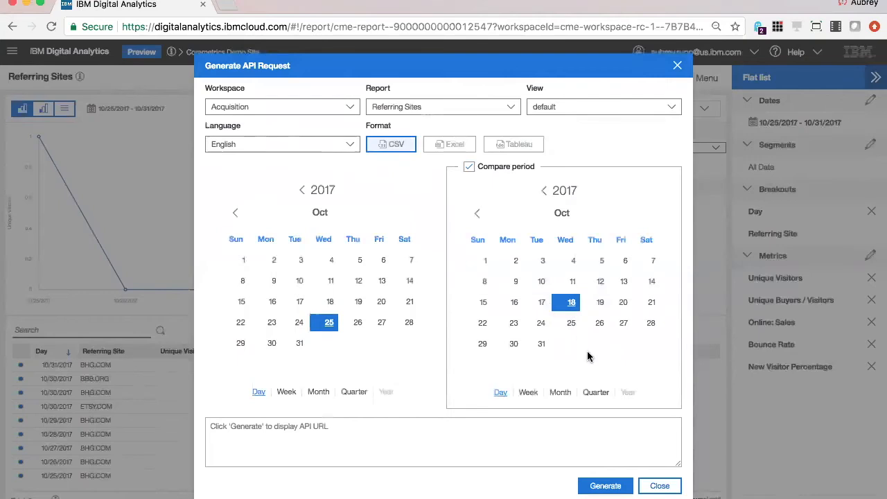
pyautogui.click(602, 485)
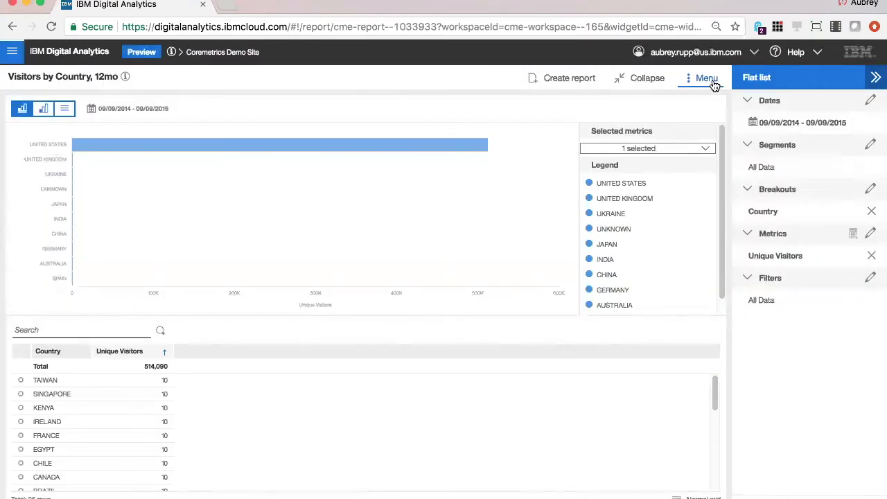
# - Start broadcasting the Visitors by Country, 12mo report, with Travel IBM EMM SC and ContentMedia IBM EMM SC selected as target sites
pyautogui.click(713, 81)
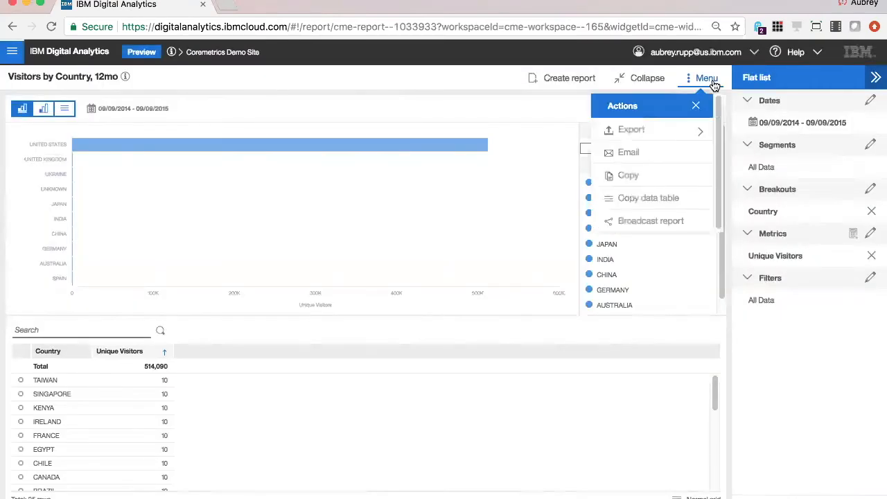
pyautogui.click(683, 222)
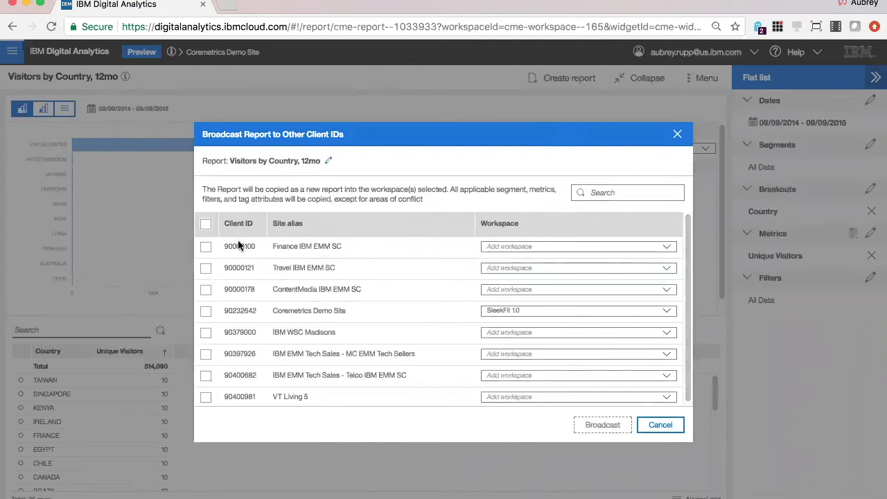
pyautogui.click(206, 270)
pyautogui.click(206, 291)
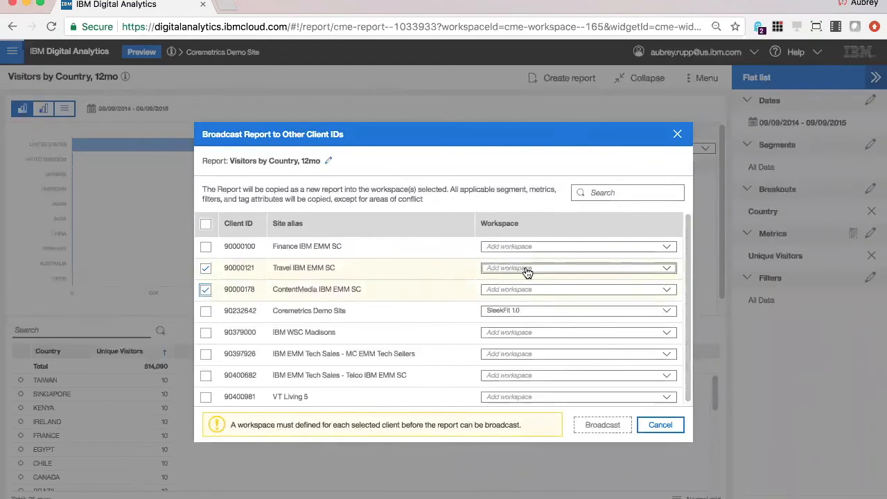
# - Create a new workspace named Demo Workspace as the broadcast destination for the Travel IBM EMM SC site
pyautogui.click(528, 271)
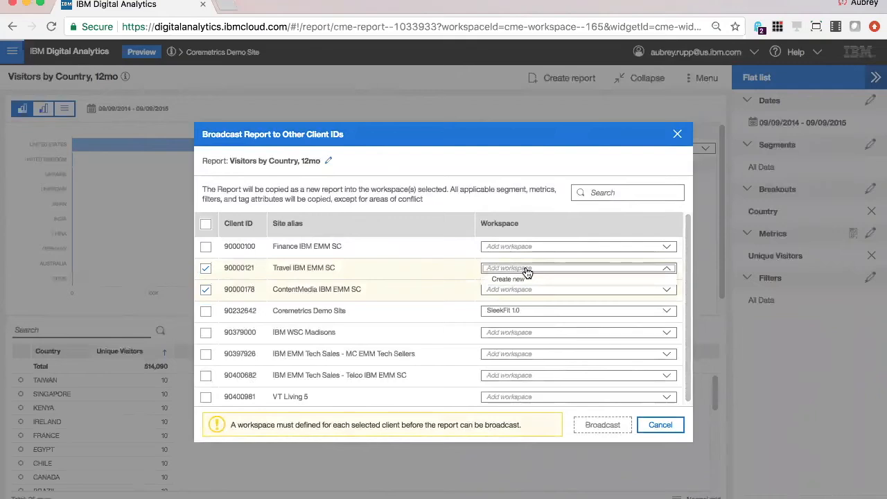
pyautogui.click(520, 280)
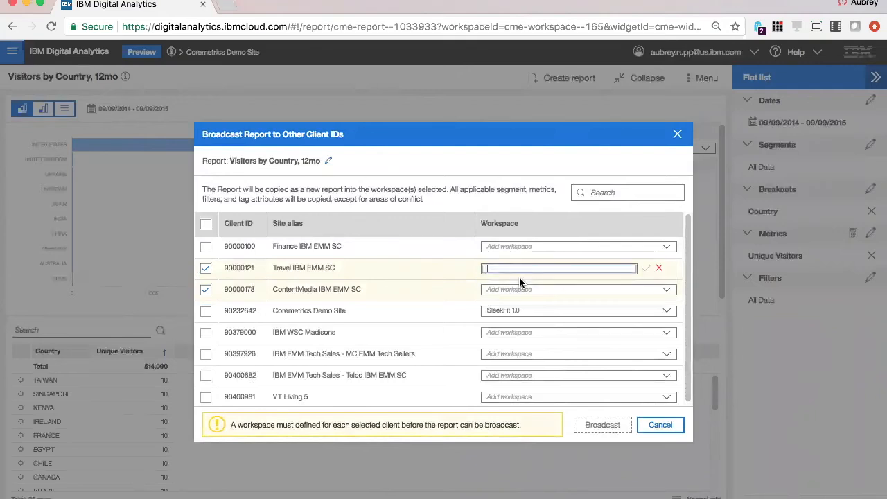
pyautogui.write('Demo Workspace')
pyautogui.press('Return')
# - Exclude ContentMedia IBM EMM SC from the targets, keep the report name, and broadcast the report
pyautogui.click(206, 290)
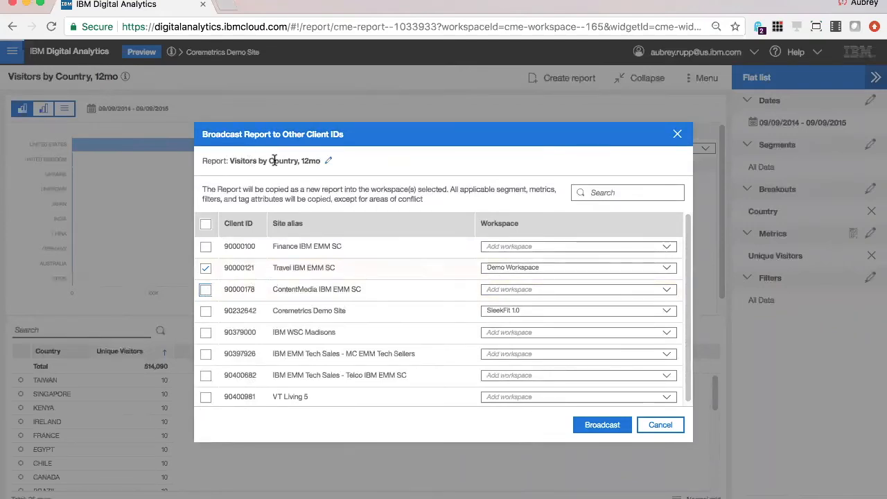
pyautogui.click(329, 160)
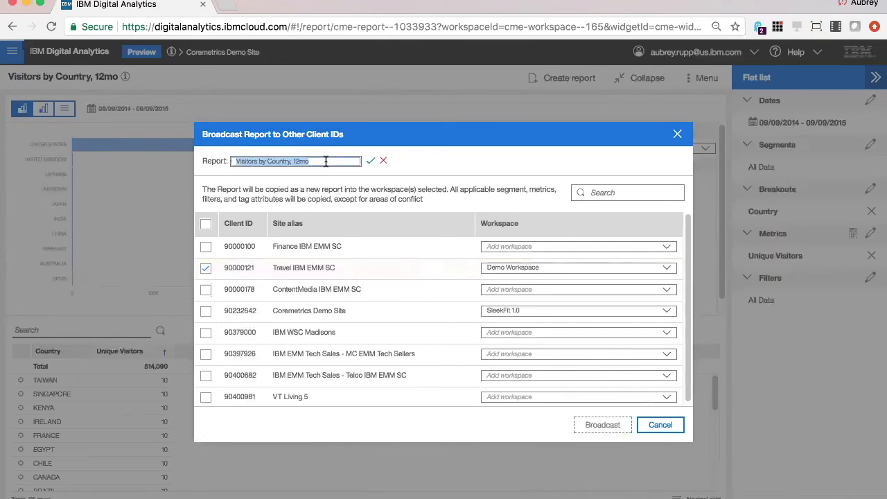
pyautogui.press('Return')
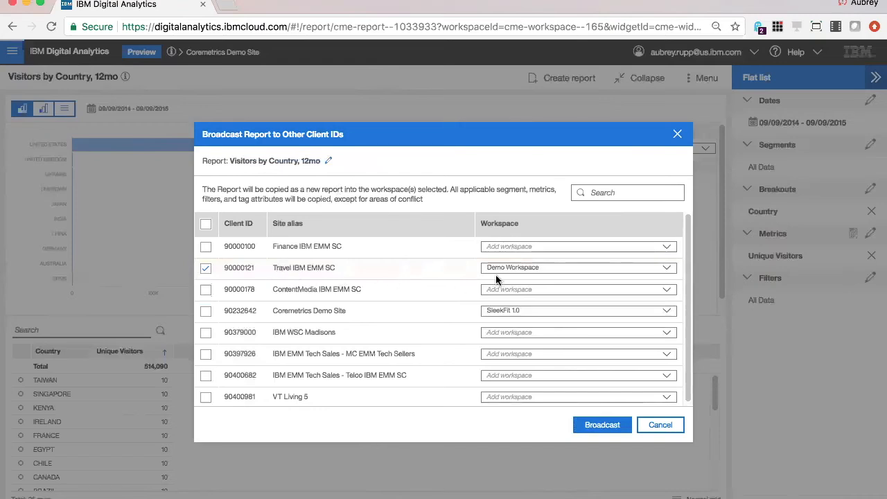
pyautogui.click(597, 426)
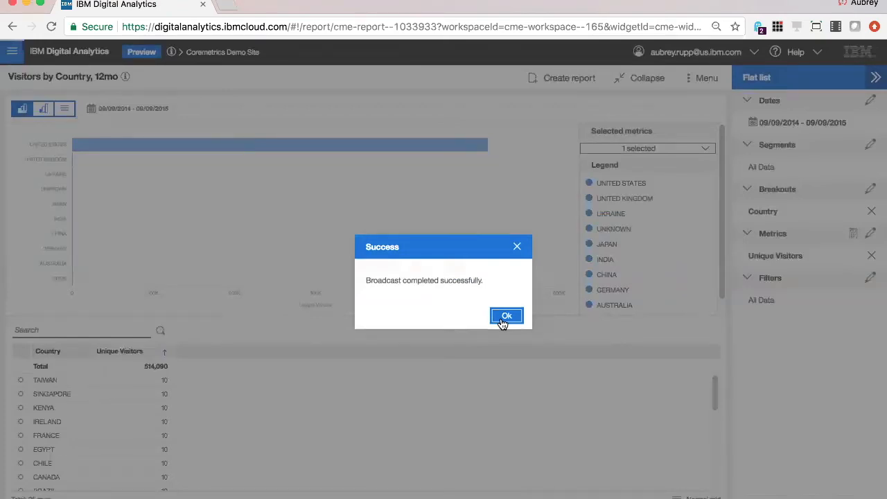
pyautogui.click(506, 317)
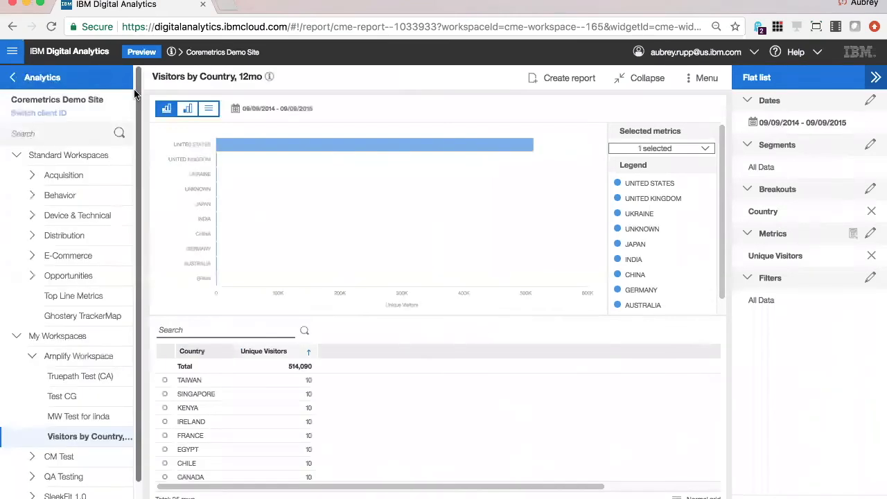
# - Go to the marketing channels administration page and choose the Affiliates channel for editing
pyautogui.click(38, 82)
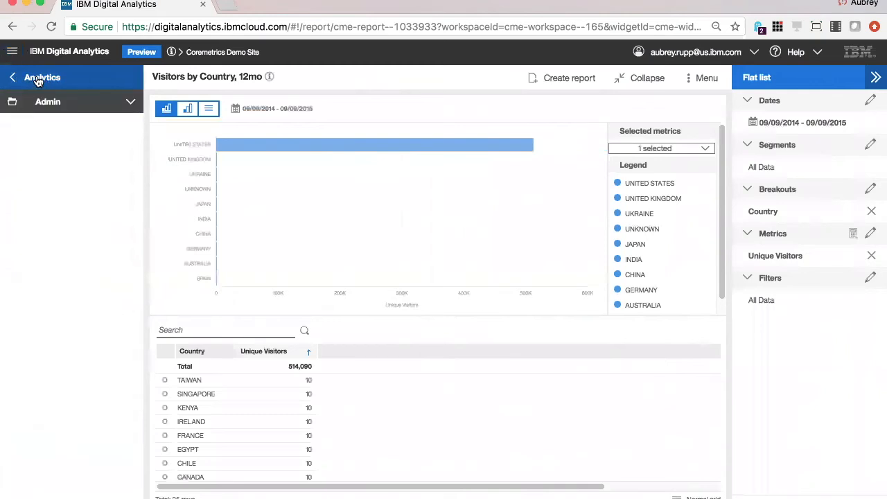
pyautogui.click(53, 110)
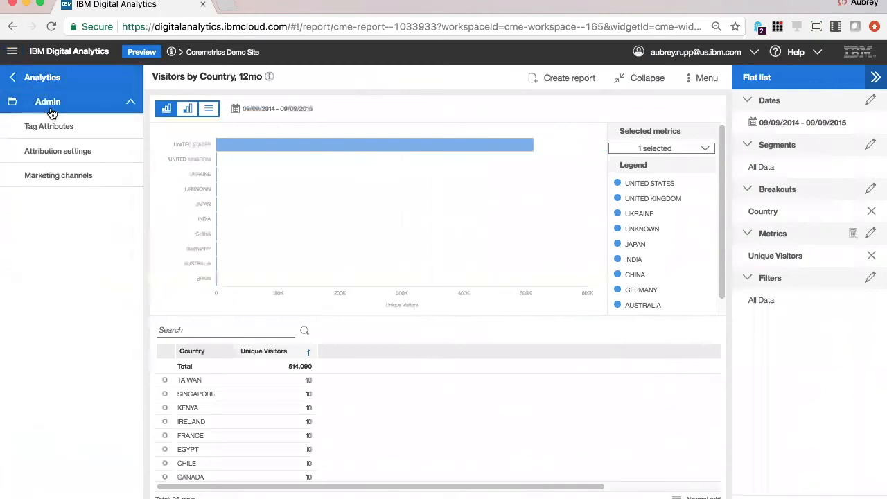
pyautogui.click(56, 178)
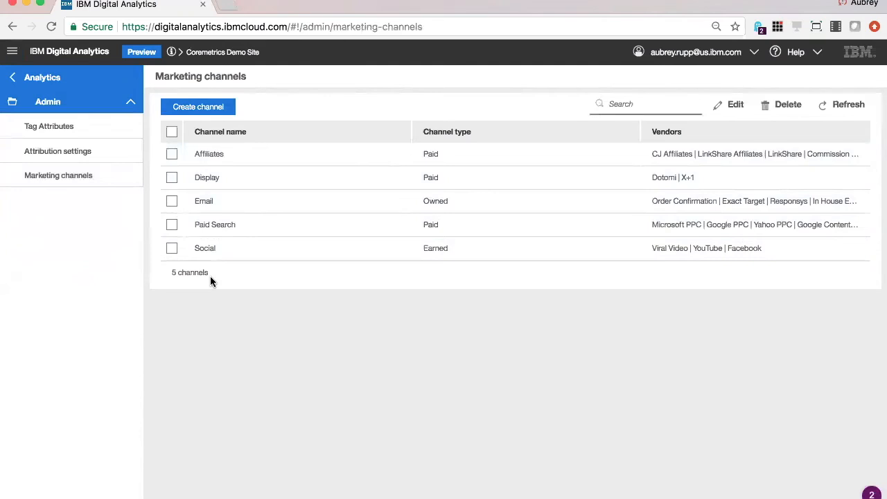
pyautogui.click(172, 154)
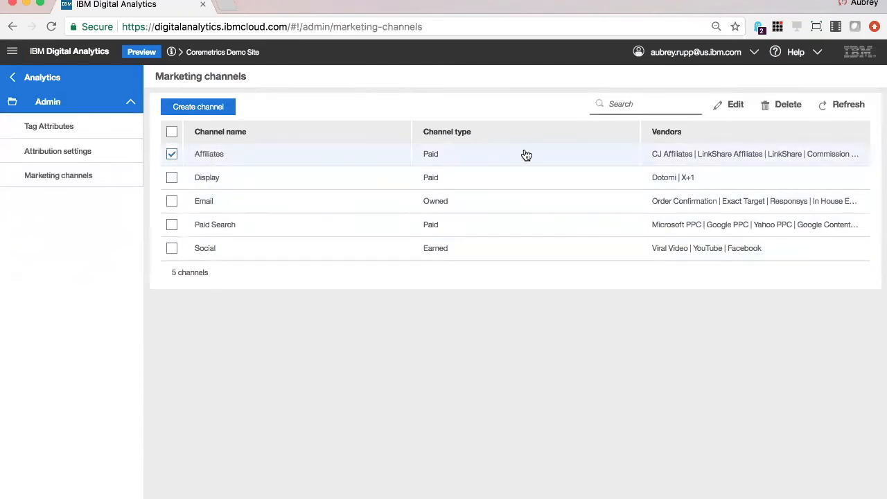
pyautogui.click(735, 111)
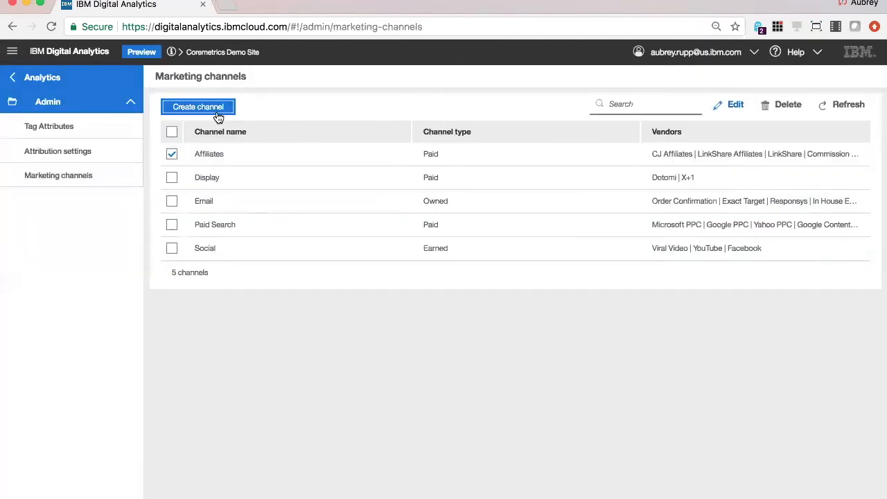
# - Start a new marketing channel and assign the vendors Nonbranded, Branded and Holidays to it
pyautogui.click(214, 113)
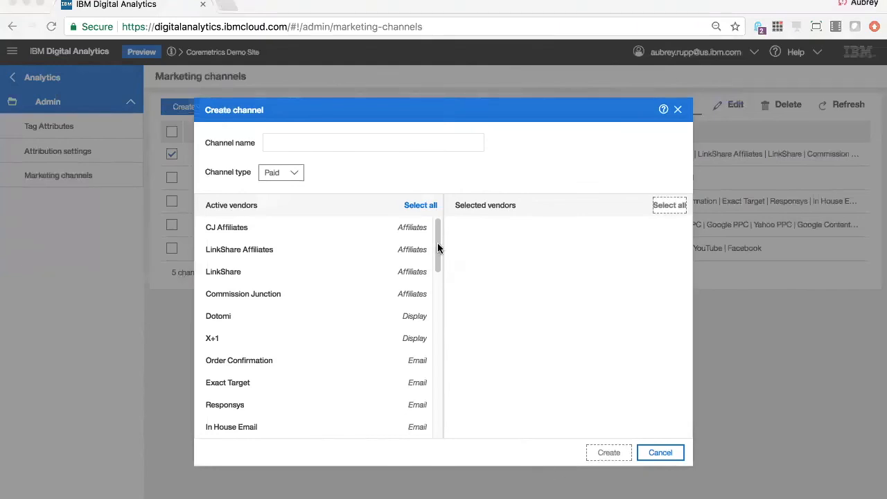
pyautogui.moveTo(440, 256); pyautogui.dragTo(440, 341)
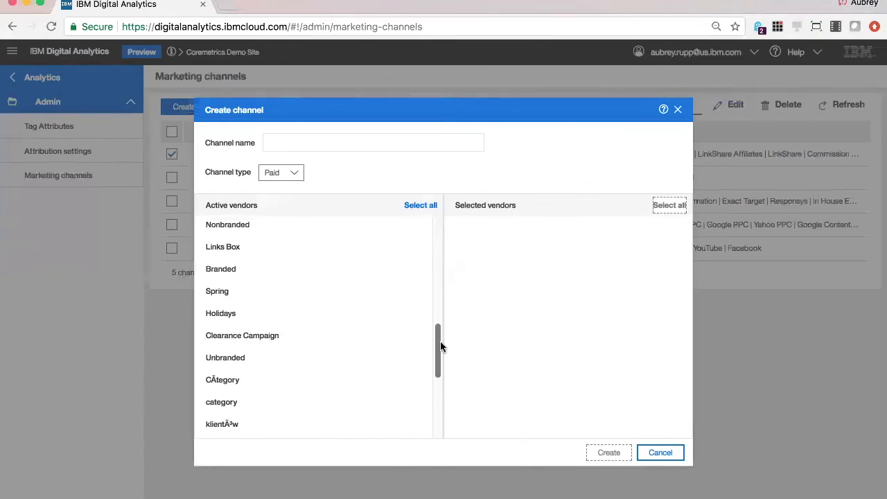
pyautogui.click(227, 233)
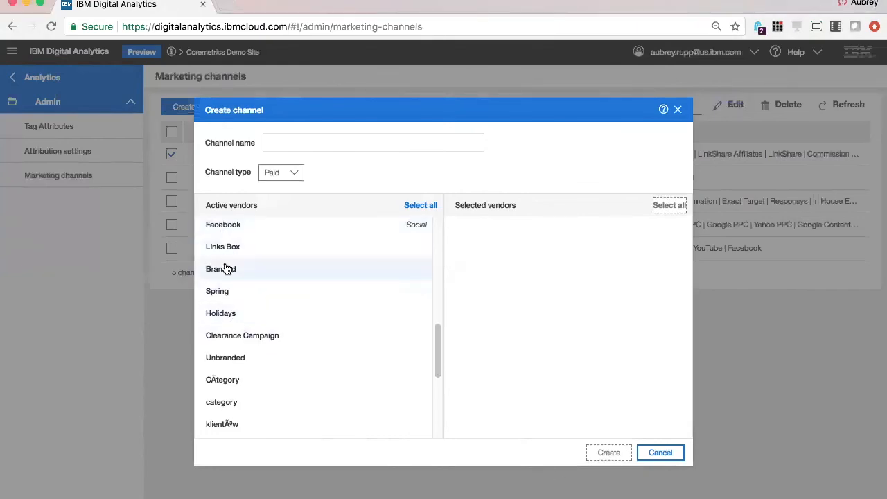
pyautogui.click(227, 269)
pyautogui.click(228, 294)
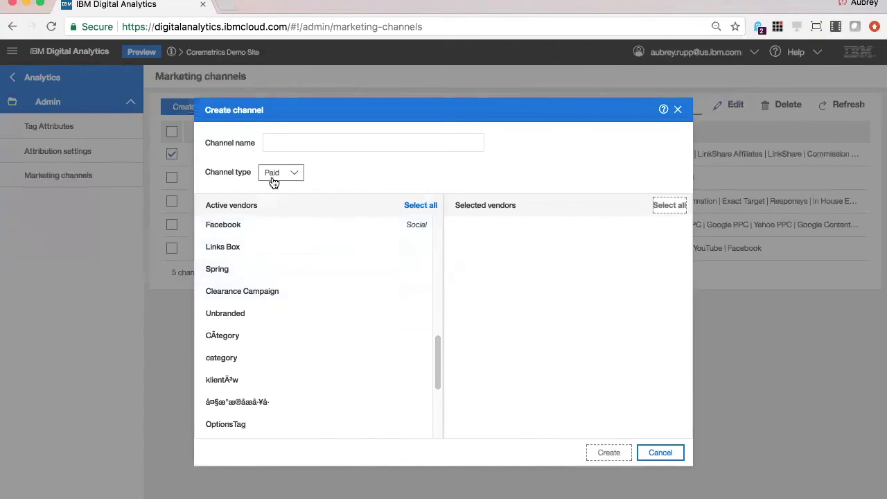
# - Name the channel Branded, create it, and accept the reassignment of its vendors
pyautogui.click(284, 144)
pyautogui.write('Branded')
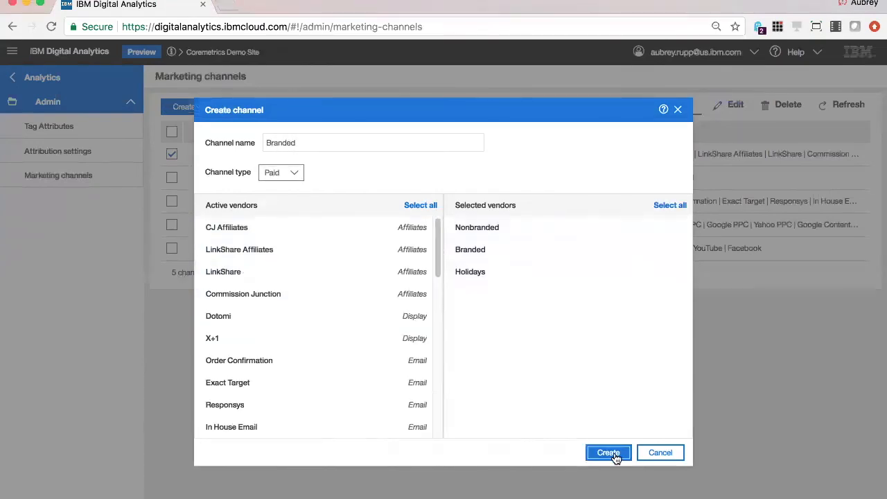
pyautogui.click(609, 453)
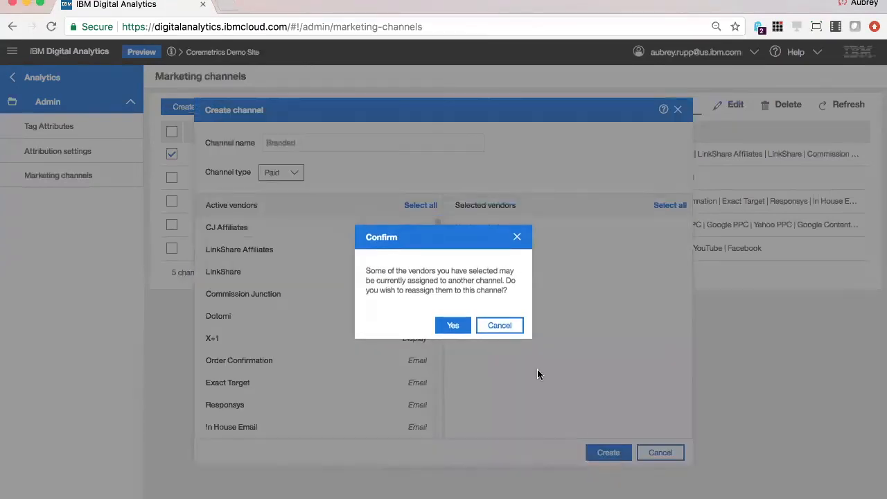
pyautogui.click(452, 325)
# - Open the Marketing Channel… report listed just below Top Converters in the standard Acquisition workspace
pyautogui.click(13, 78)
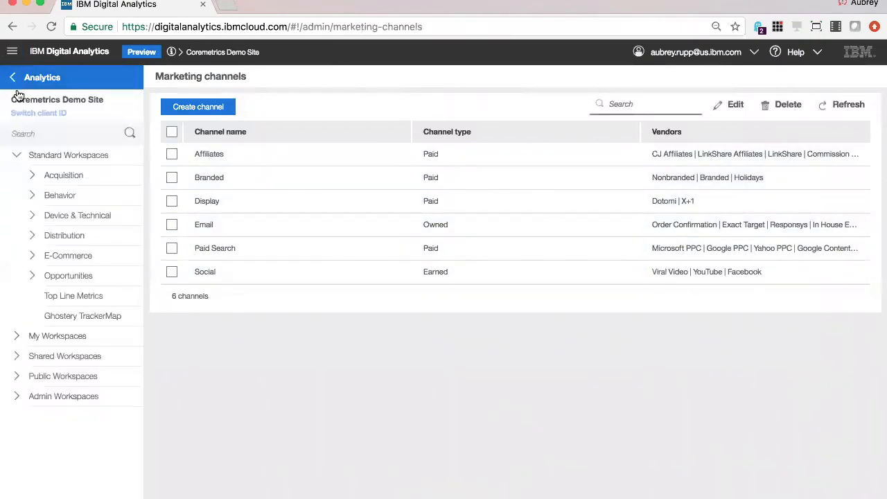
pyautogui.click(31, 177)
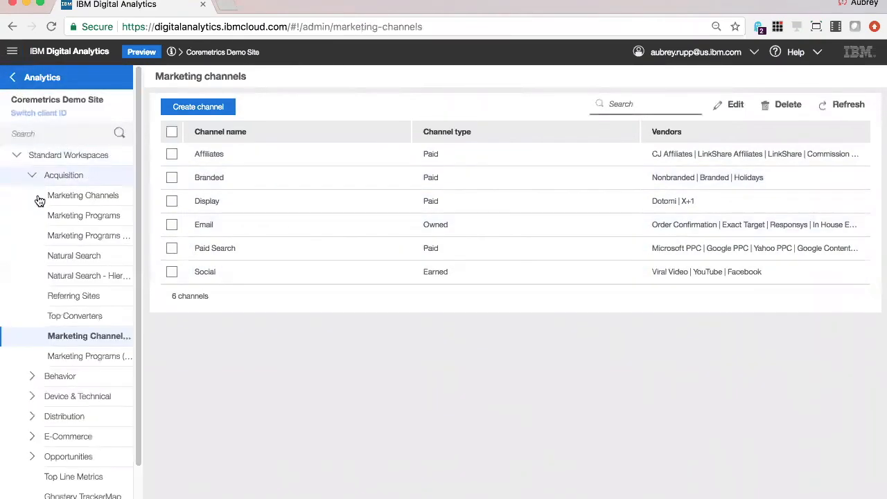
pyautogui.click(96, 340)
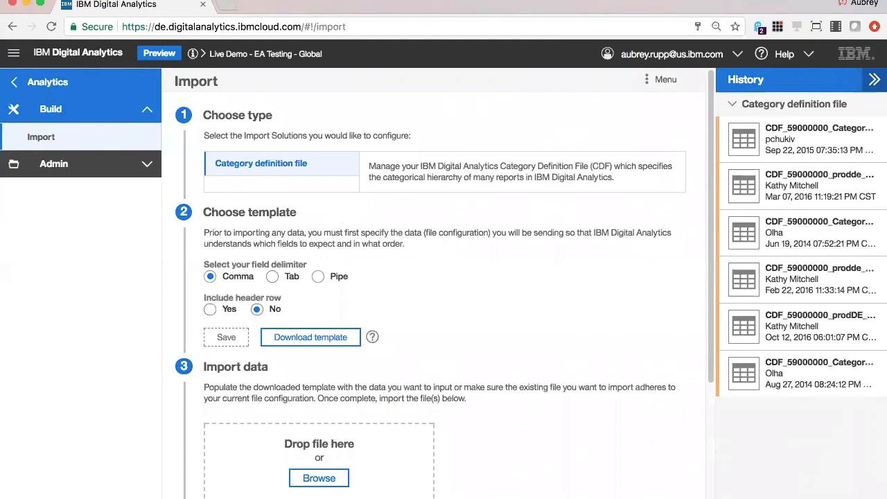
# - Examine the category definition file import settings, from the import type and template options to the email notification list
pyautogui.press('super+Tab')
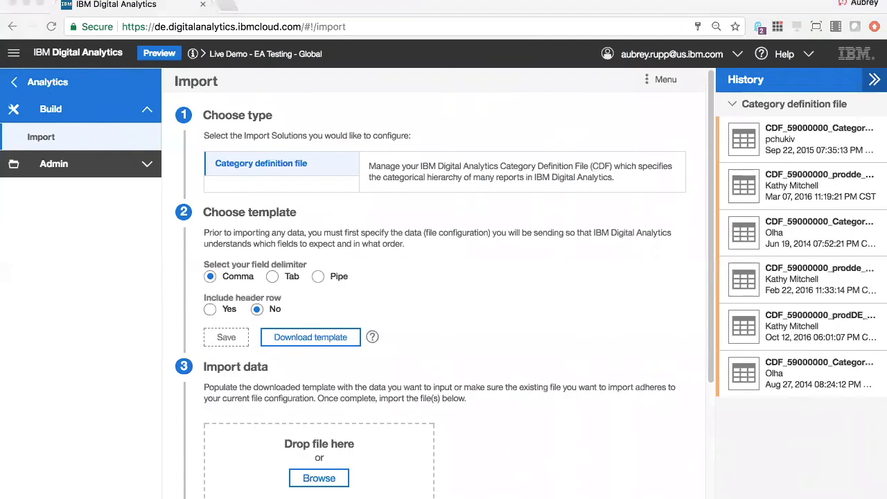
pyautogui.click(568, 330)
pyautogui.scroll(-1, 442, 290)
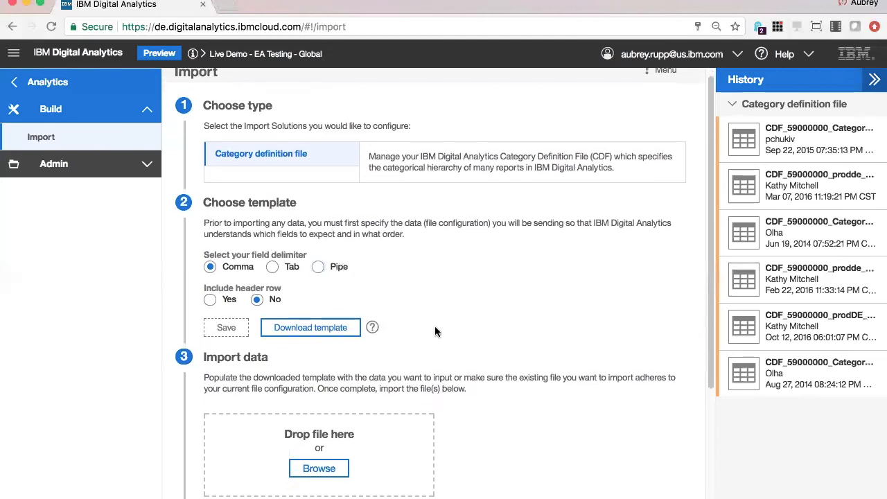
pyautogui.scroll(-5, 436, 330)
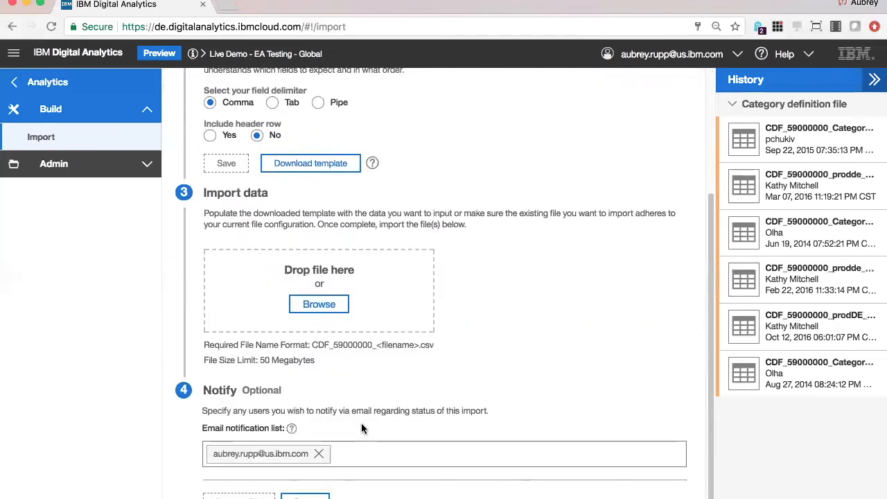
pyautogui.scroll(5, 367, 428)
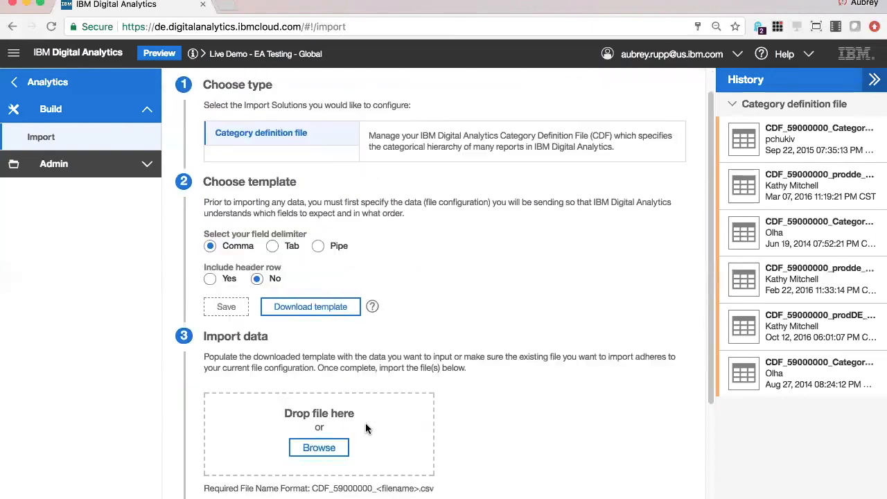